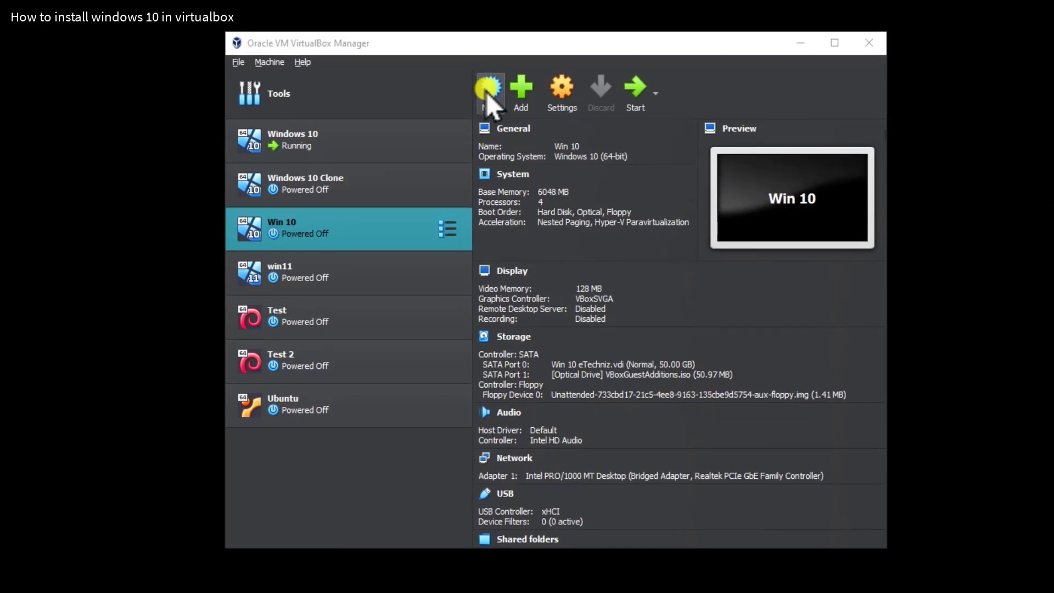
# - Start a new virtual machine named W10 and choose All_in_1_win_10.iso from the Downloads folder as its ISO image
pyautogui.click(491, 90)
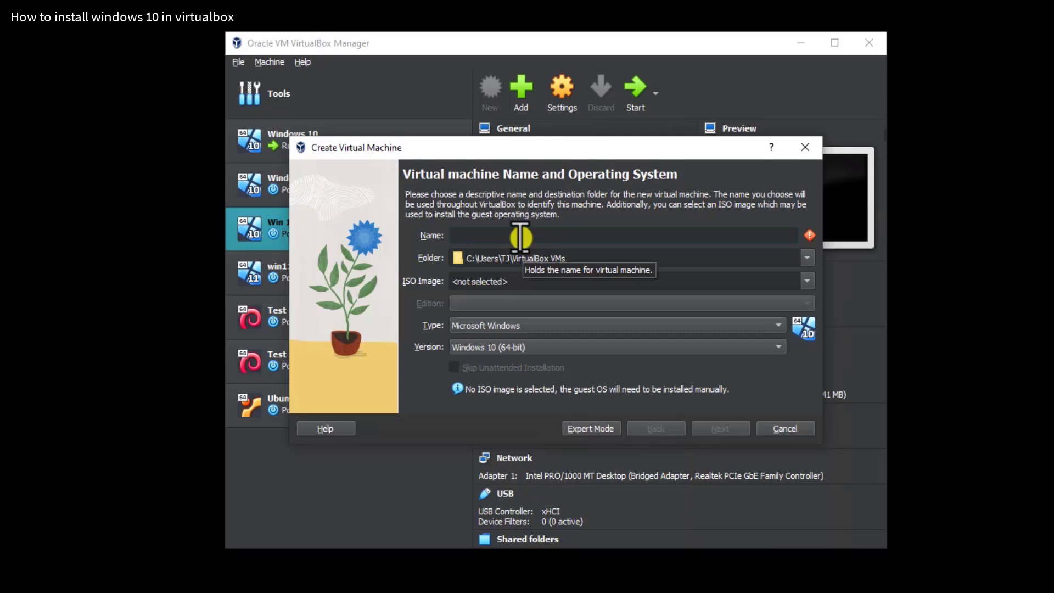
pyautogui.write('W10')
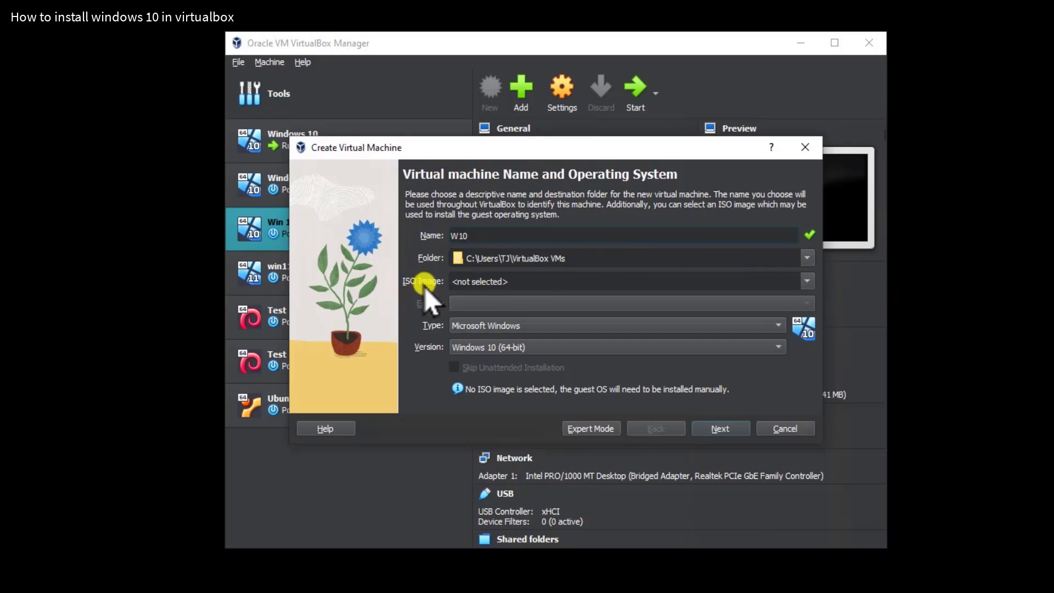
pyautogui.click(807, 283)
pyautogui.click(810, 281)
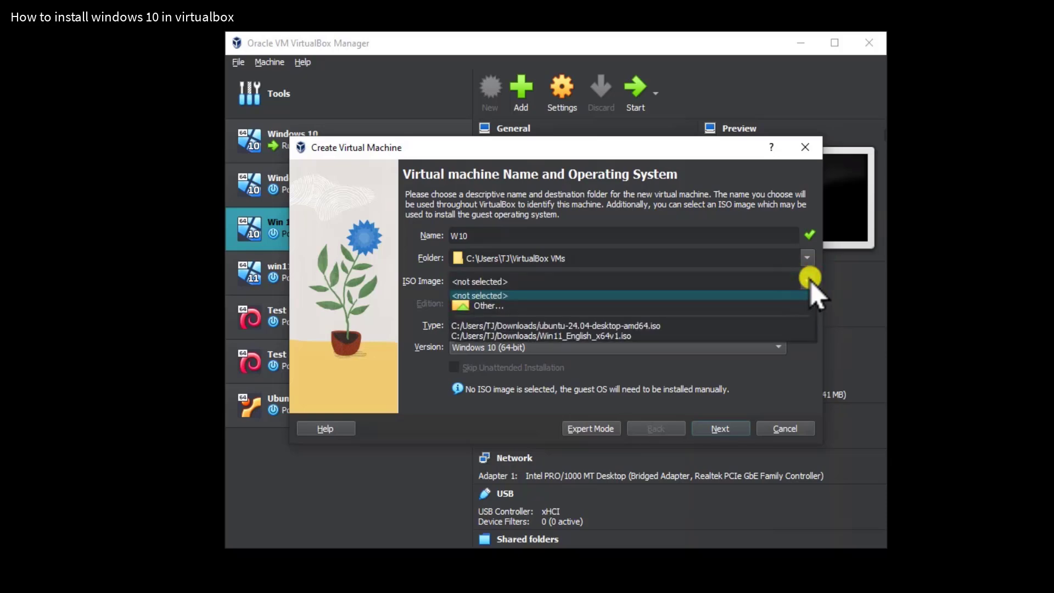
pyautogui.click(497, 308)
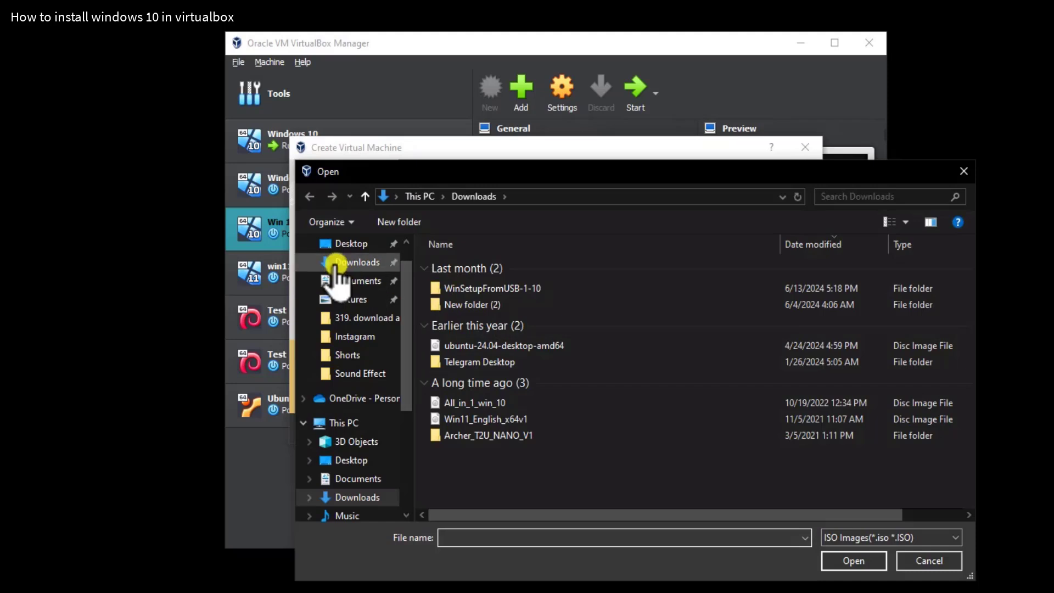
pyautogui.click(336, 264)
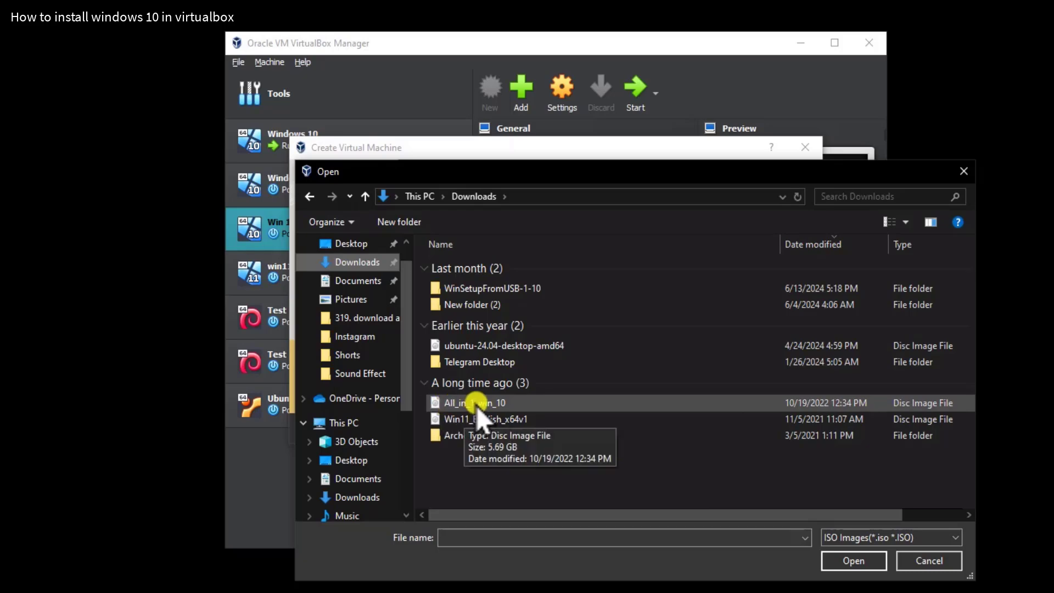
pyautogui.click(502, 405)
pyautogui.click(854, 561)
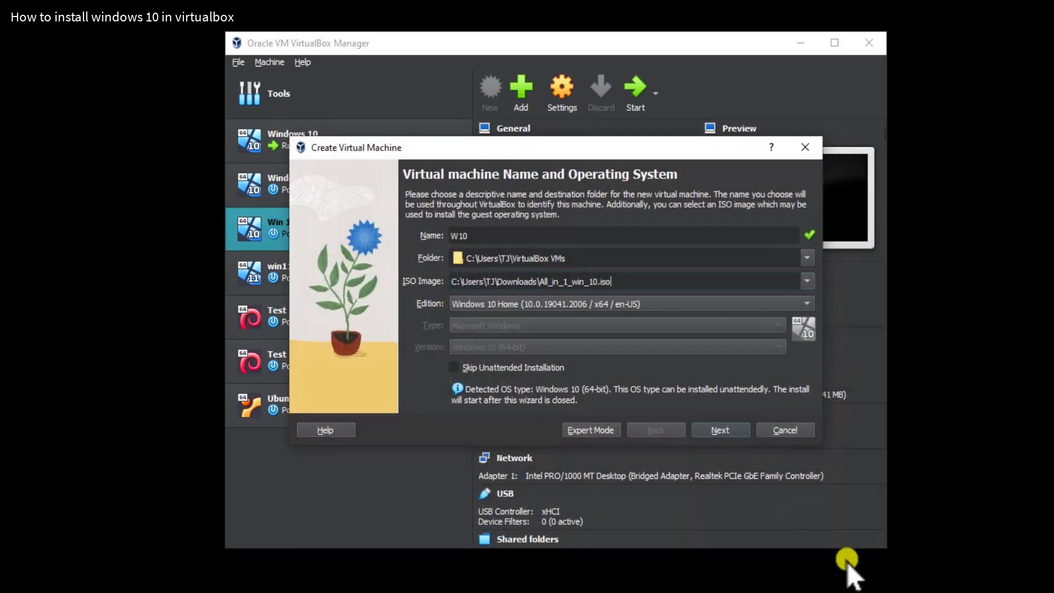
# - Set the edition to Windows 10 Pro (10.0.19041.2006 / x64 / en-US) and continue to the unattended install setup
pyautogui.click(807, 304)
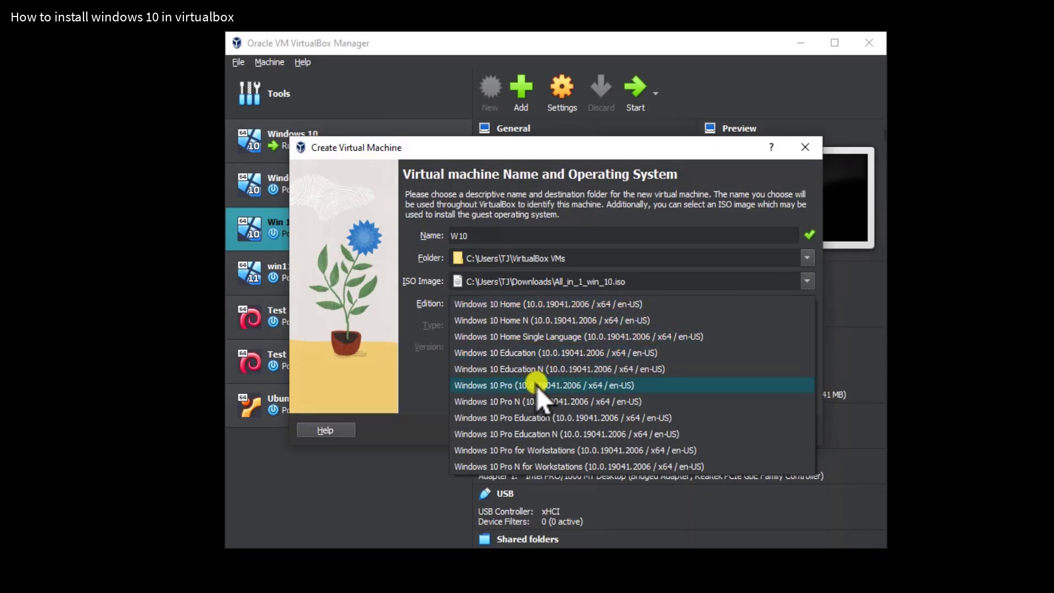
pyautogui.click(417, 360)
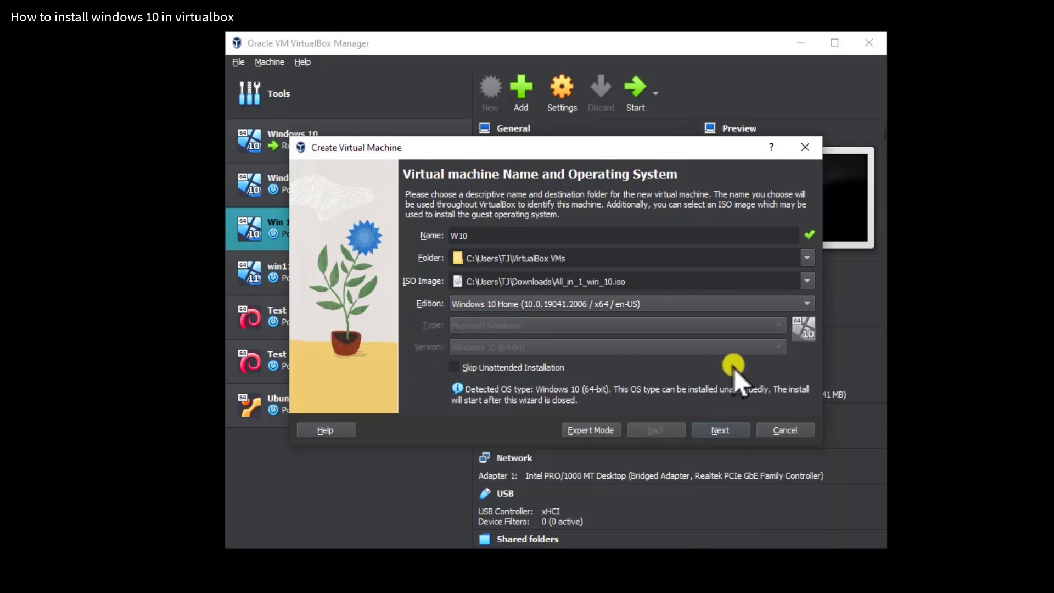
pyautogui.click(793, 306)
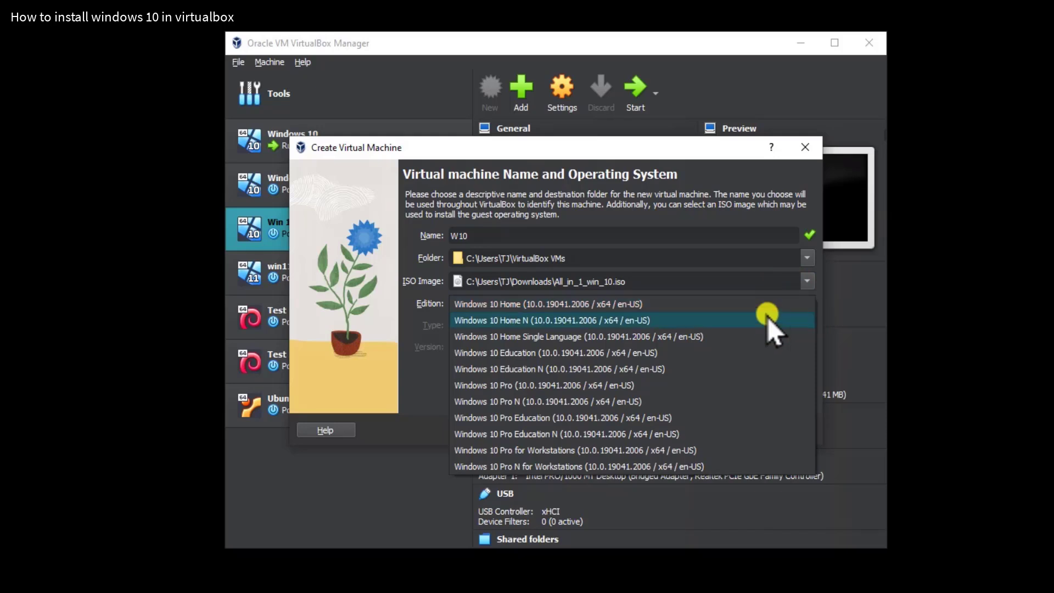
pyautogui.click(546, 386)
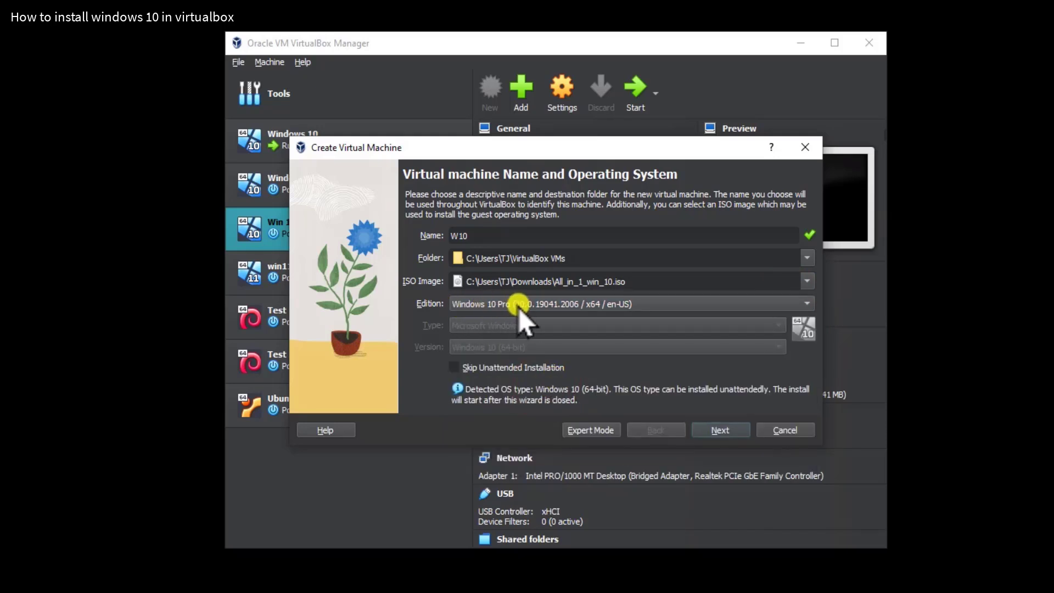
pyautogui.click(730, 432)
# - Set the unattended install username to eTechniz, enter and repeat the account password, and continue with W10 as the hostname
pyautogui.click(536, 273)
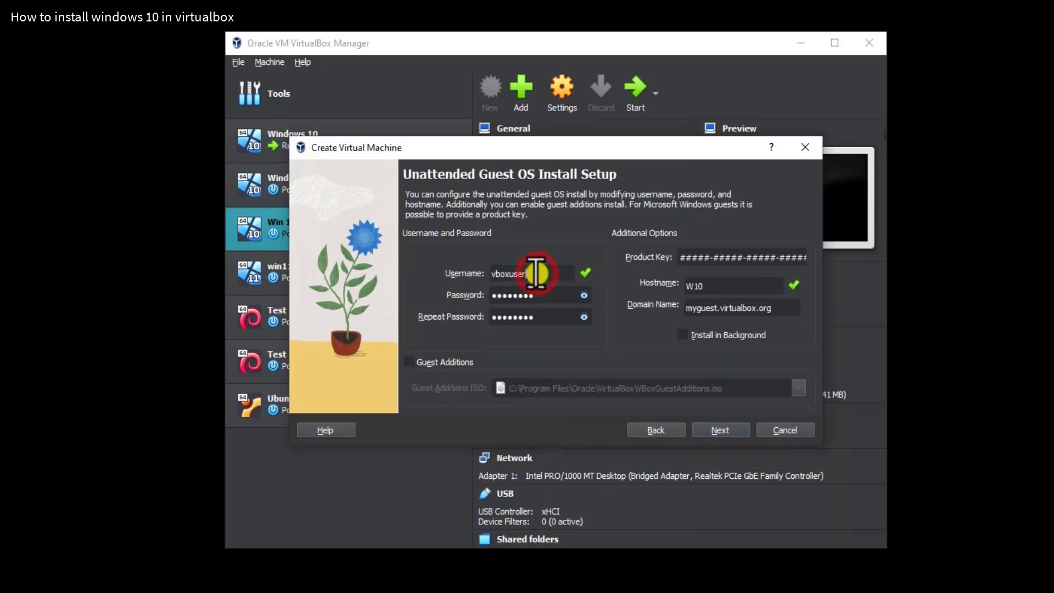
pyautogui.moveTo(537, 273); pyautogui.dragTo(488, 274)
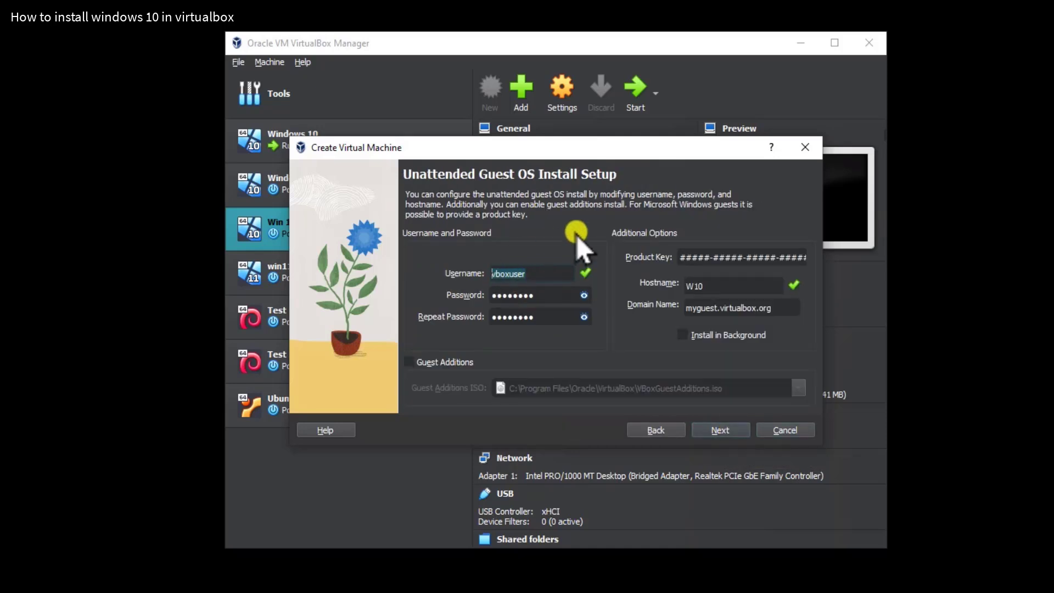
pyautogui.write('E')
pyautogui.press('BackSpace')
pyautogui.write('eTechniz')
pyautogui.press('Tab')
pyautogui.write('1')
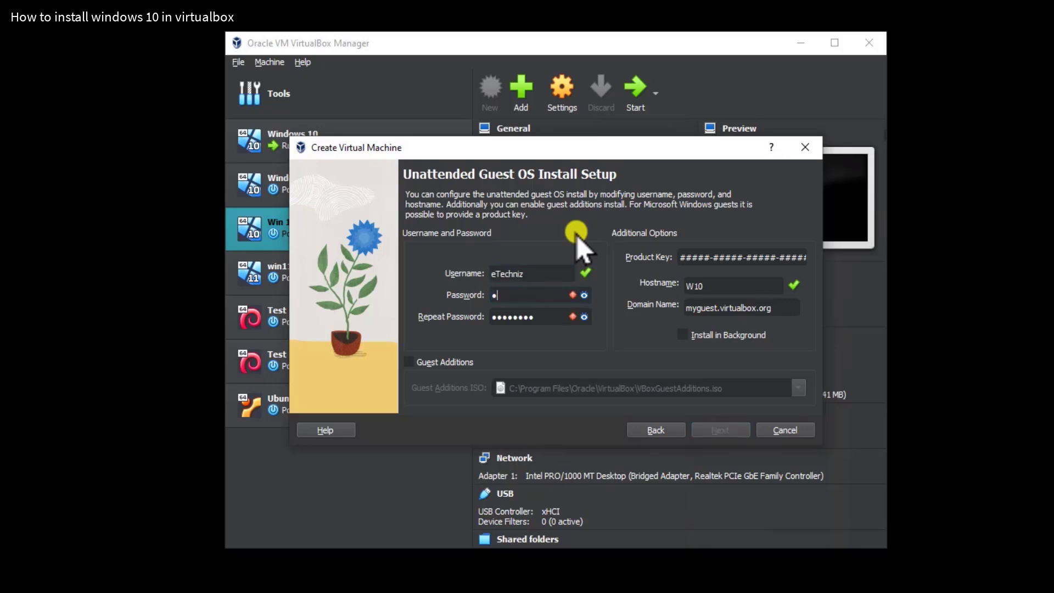
pyautogui.press('Tab')
pyautogui.write('1')
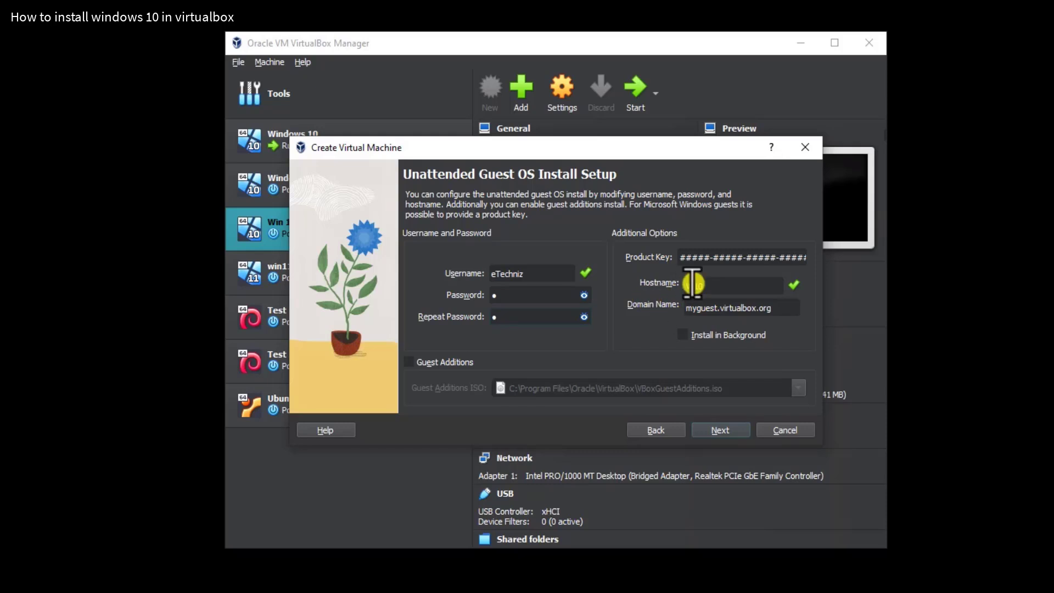
pyautogui.click(697, 287)
pyautogui.write('wi10')
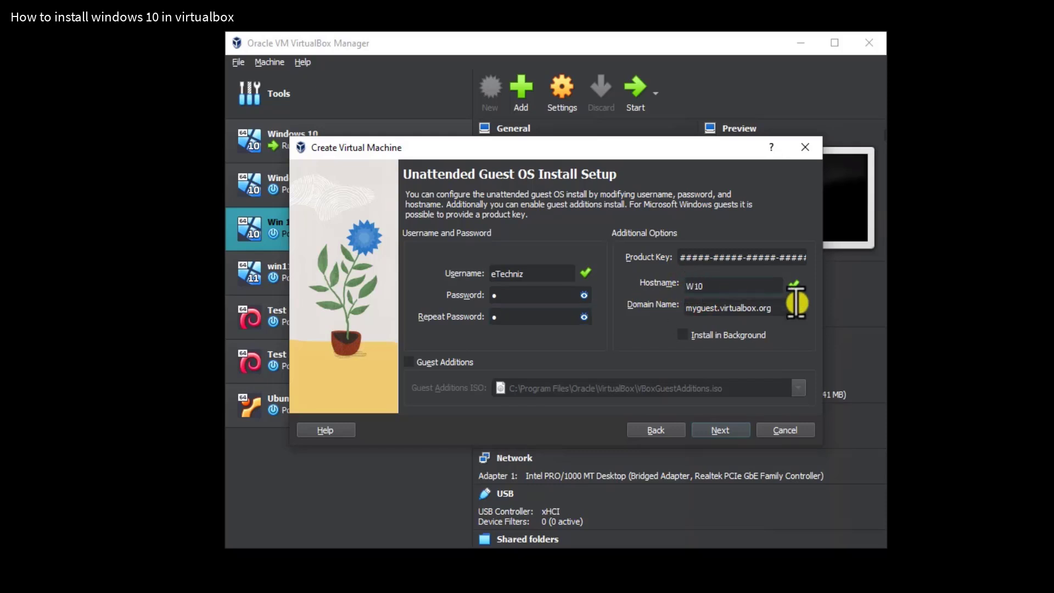
pyautogui.click(727, 428)
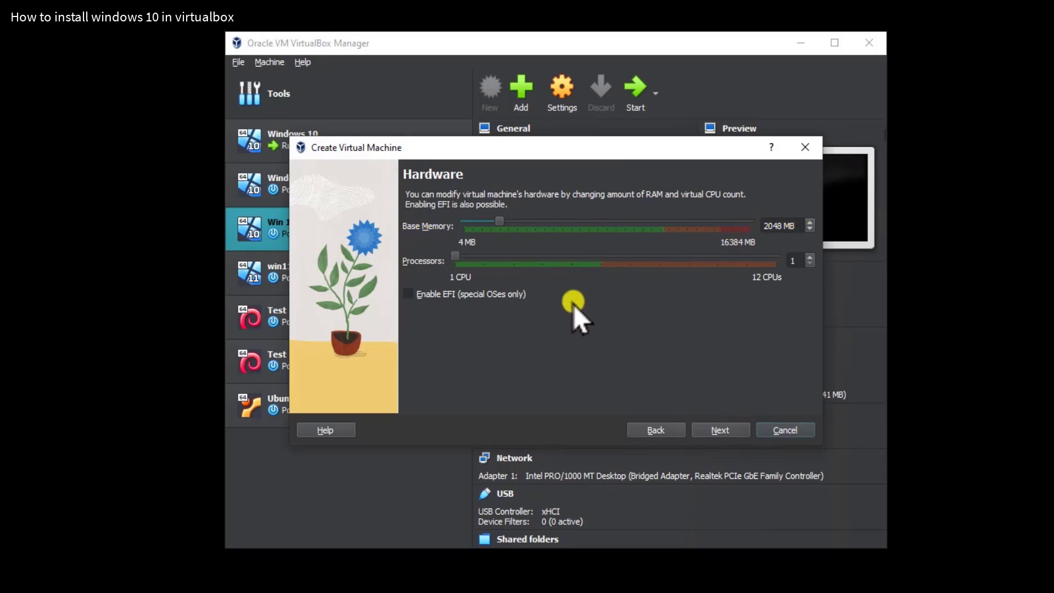
# - Accept 2048 MB of base memory, 1 processor and a new 50.00 GB virtual hard disk, and finish creating the machine
pyautogui.click(740, 430)
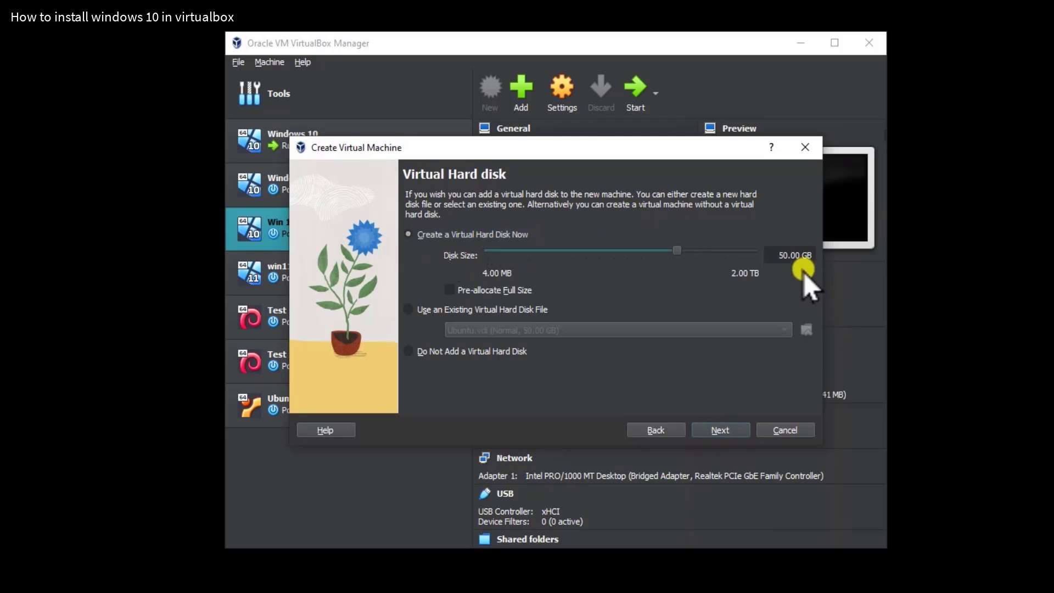
pyautogui.doubleClick(776, 254)
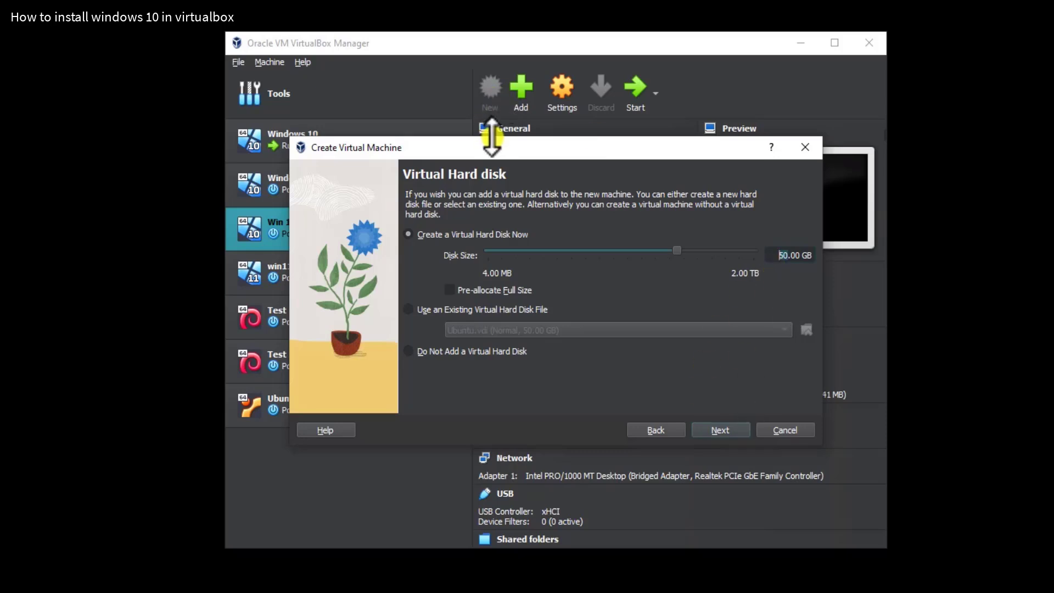
pyautogui.moveTo(490, 145); pyautogui.dragTo(602, 146)
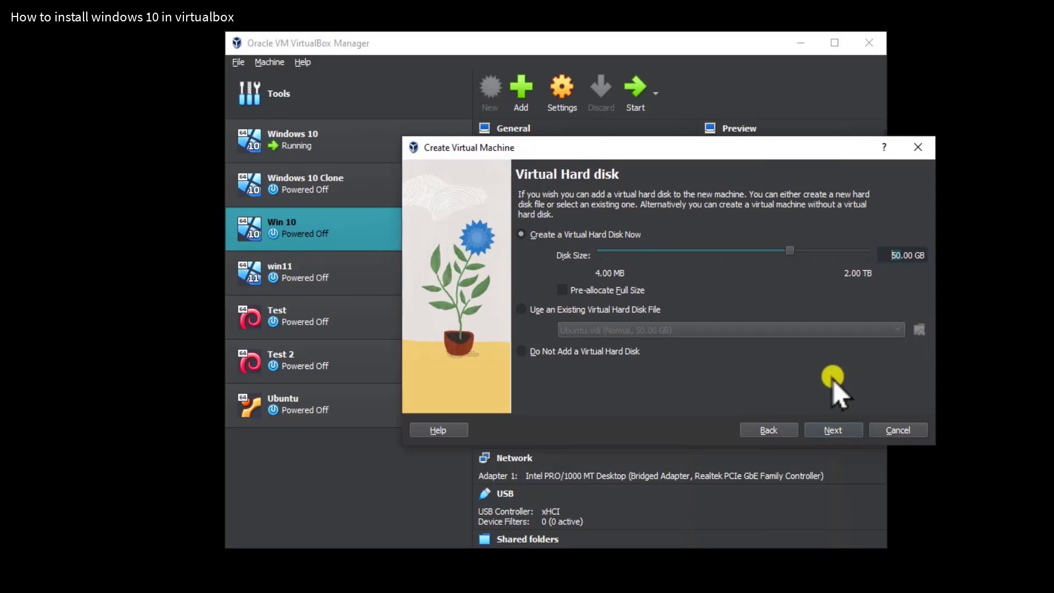
pyautogui.click(845, 431)
pyautogui.scroll(-2, 685, 265)
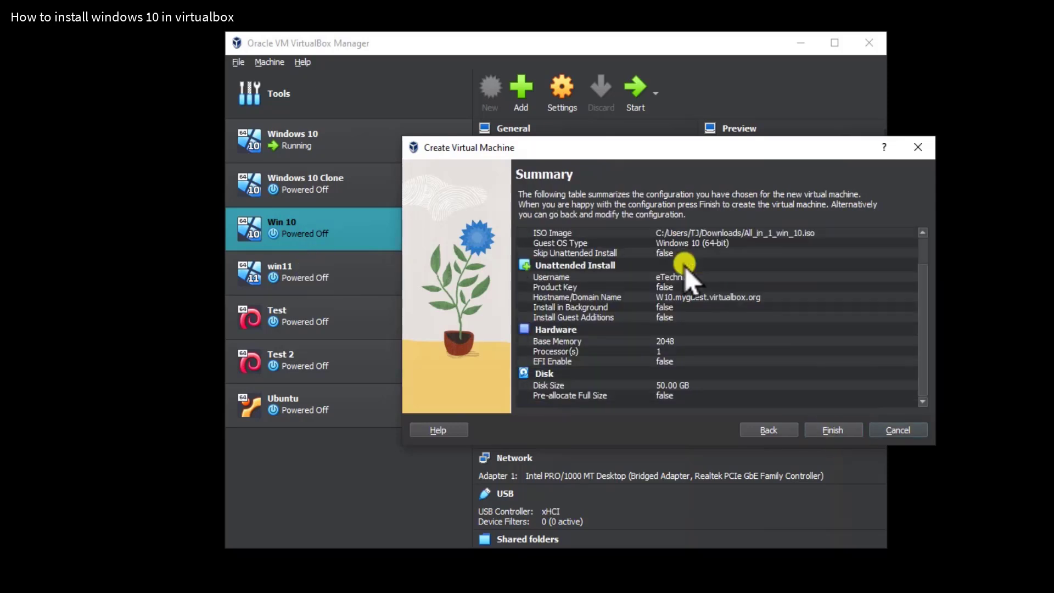
pyautogui.click(849, 434)
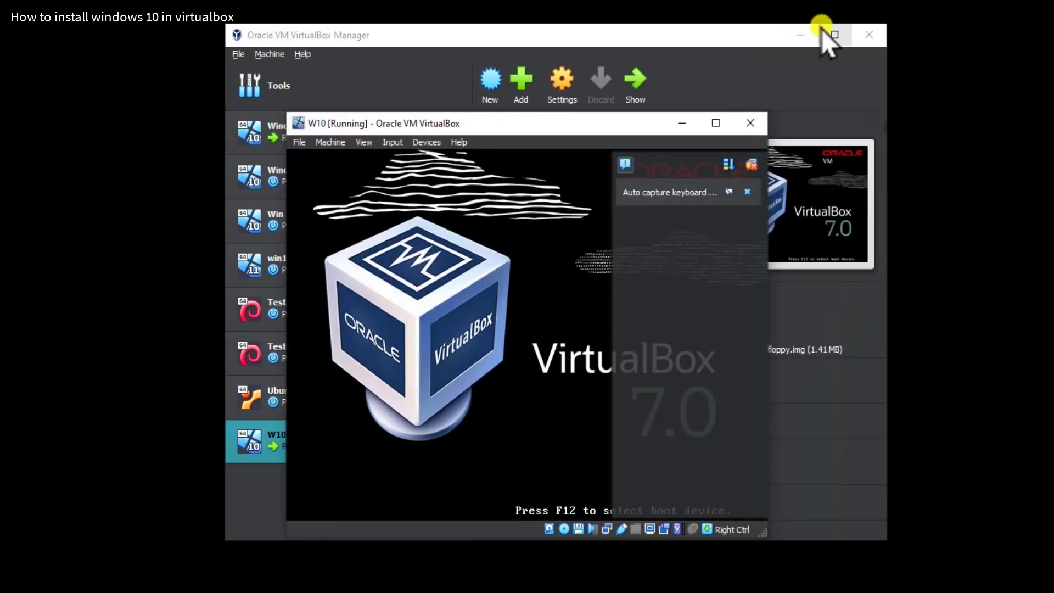
# - Clear the manager window and the guest's display driver notification out of the way, and maximize the W10 machine window
pyautogui.click(800, 35)
pyautogui.click(761, 114)
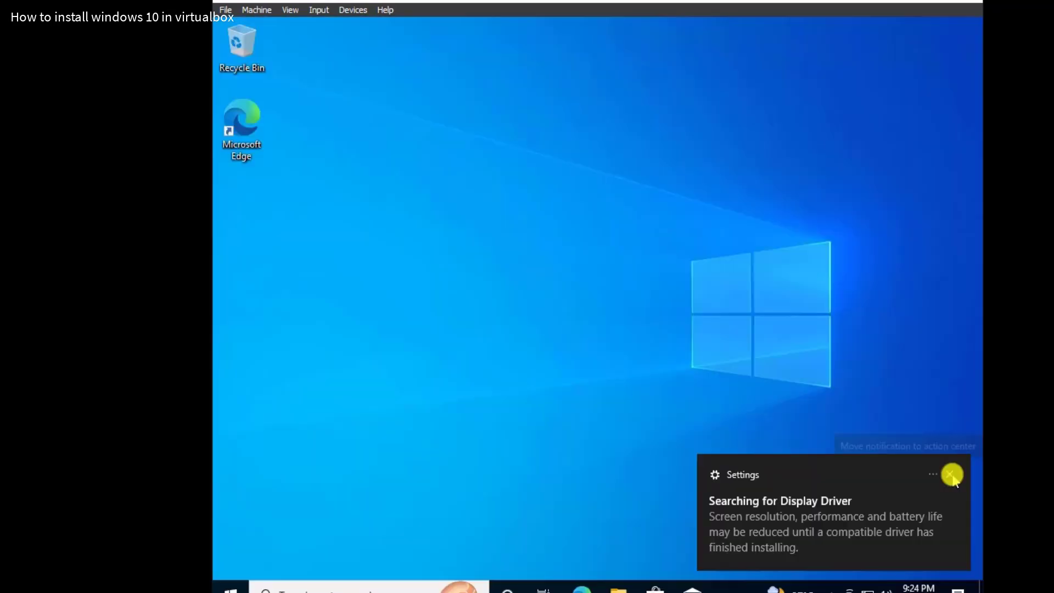
pyautogui.click(952, 474)
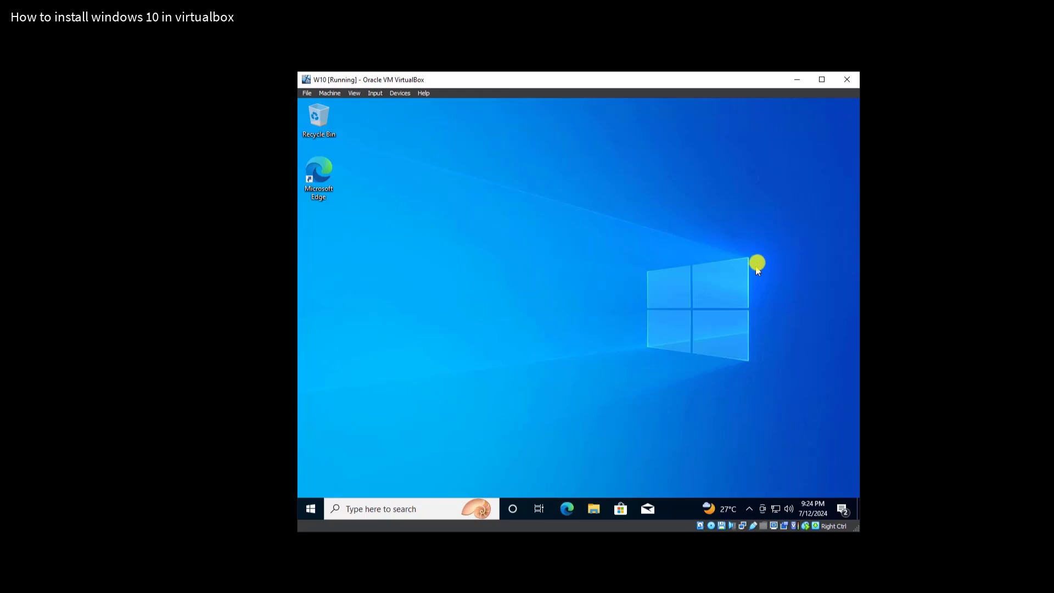
pyautogui.click(822, 82)
pyautogui.click(80, 52)
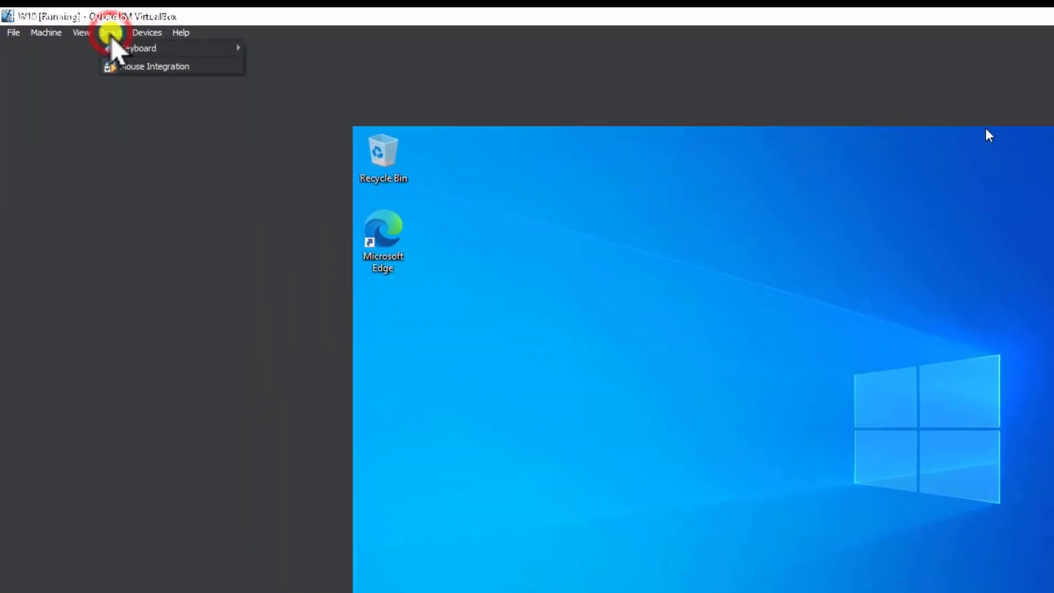
pyautogui.moveTo(52, 56)
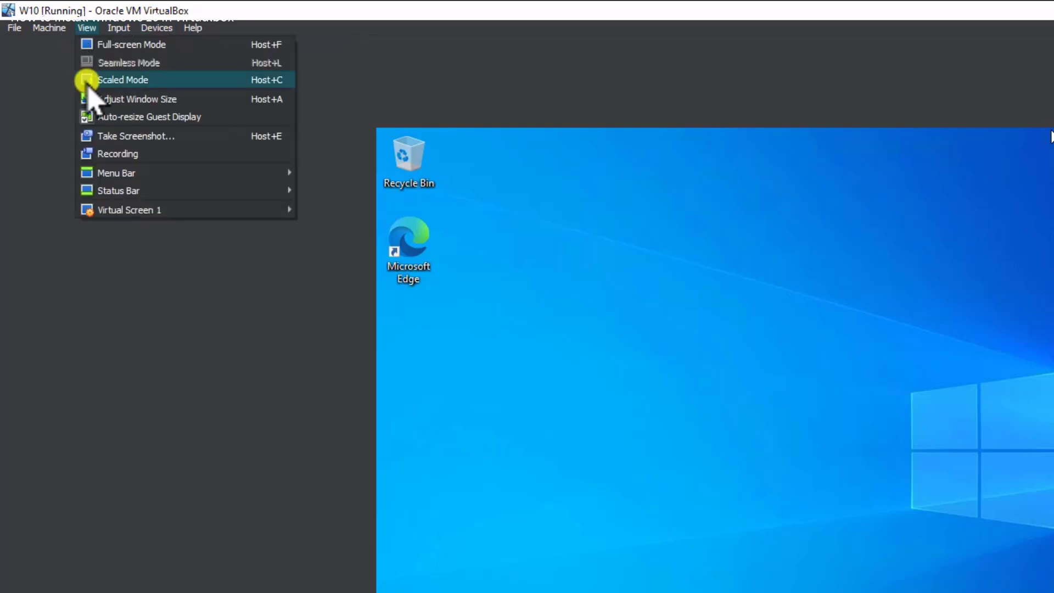
pyautogui.click(590, 77)
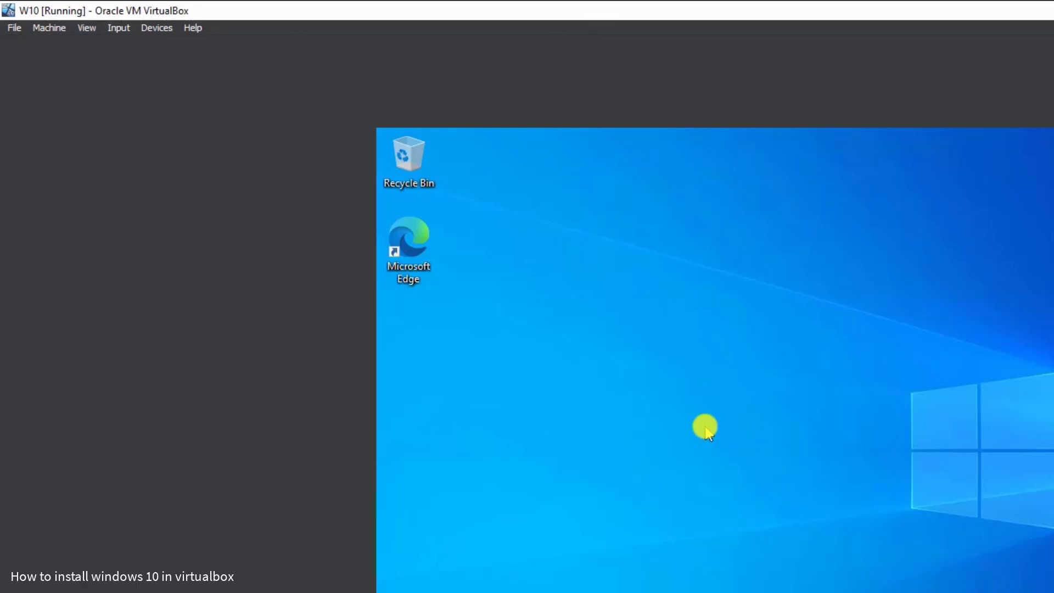
# - Insert the Guest Additions CD image into the machine and open the VirtualBox Guest Additions CD drive in File Explorer
pyautogui.click(156, 27)
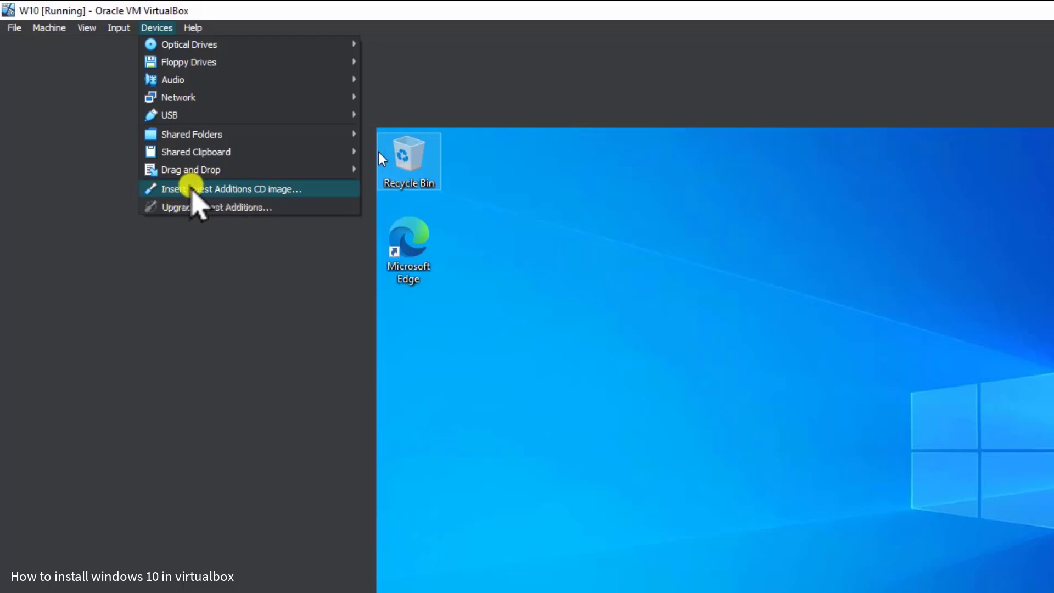
pyautogui.click(271, 189)
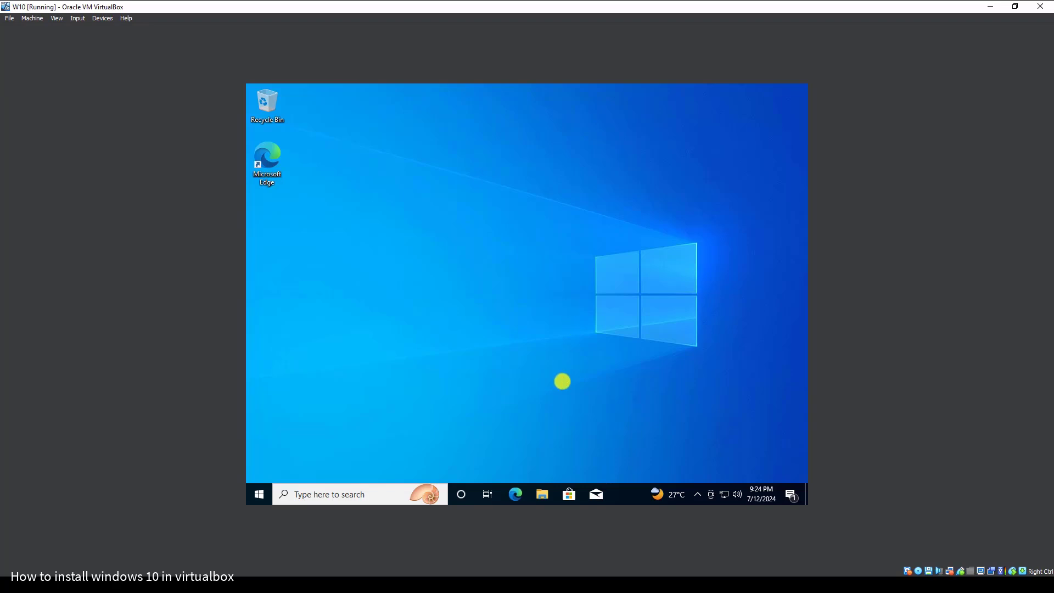
pyautogui.click(544, 498)
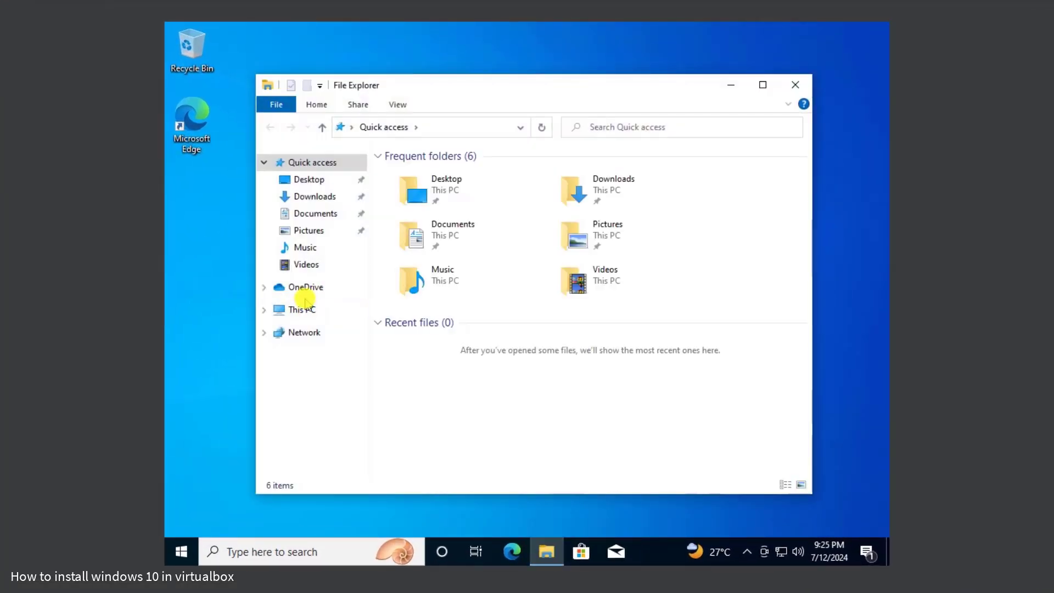
pyautogui.click(304, 310)
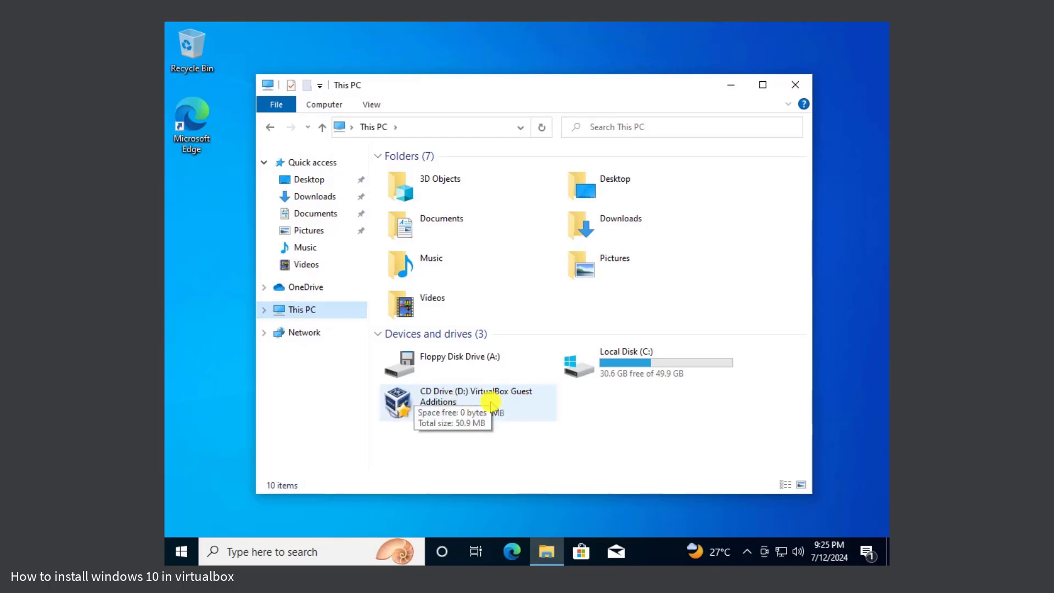
pyautogui.doubleClick(482, 407)
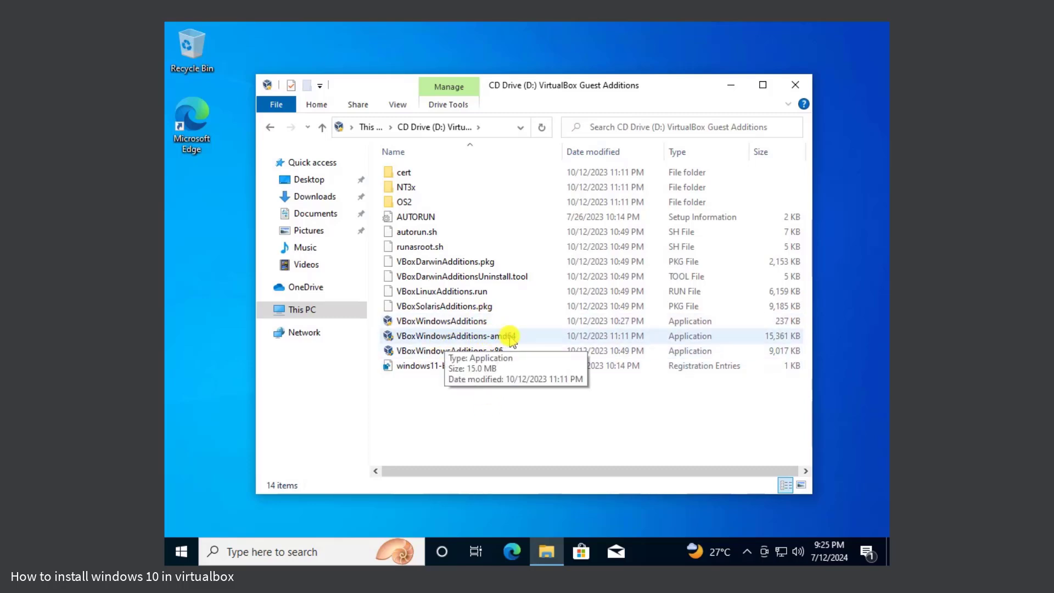
# - Run VBoxWindowsAdditions-amd64 from the CD drive and allow it to make changes to the device
pyautogui.rightClick(453, 339)
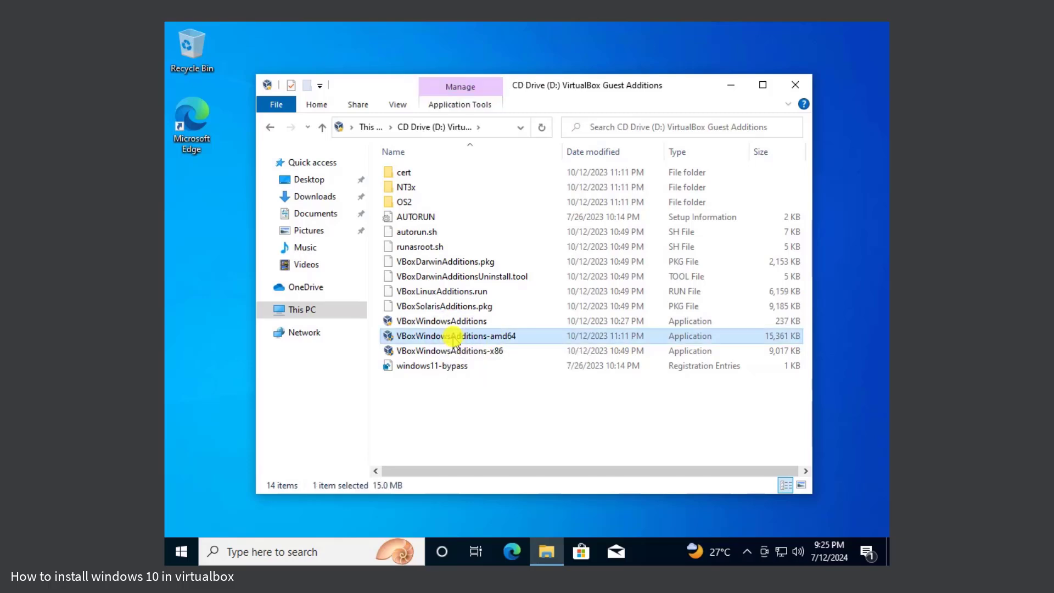
pyautogui.rightClick(517, 336)
pyautogui.click(550, 349)
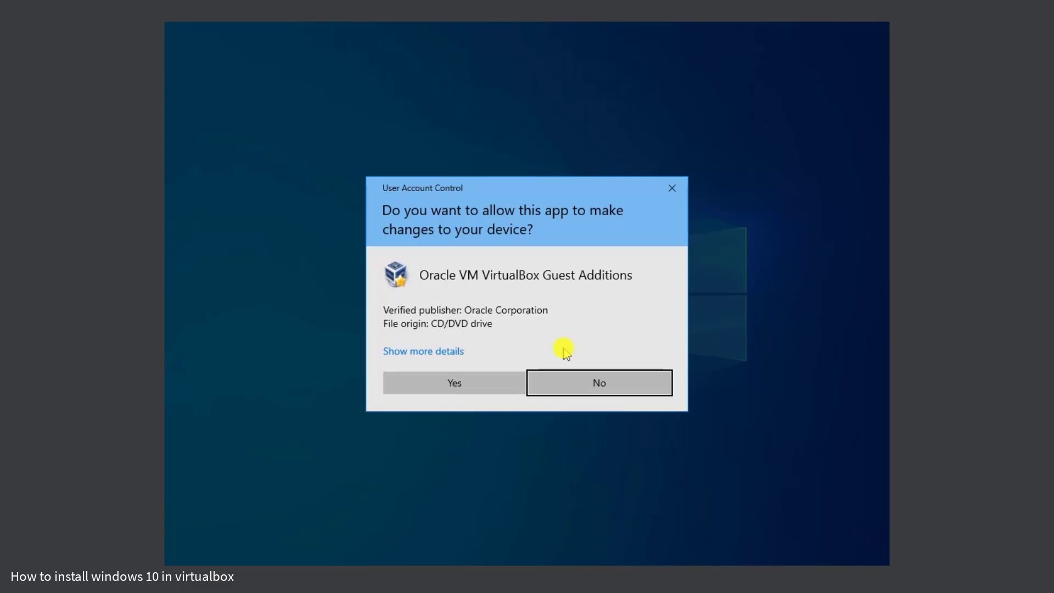
pyautogui.click(457, 383)
# - Install Guest Additions 7.0.12 with the default folder and components, and finish with the Reboot now option
pyautogui.click(611, 400)
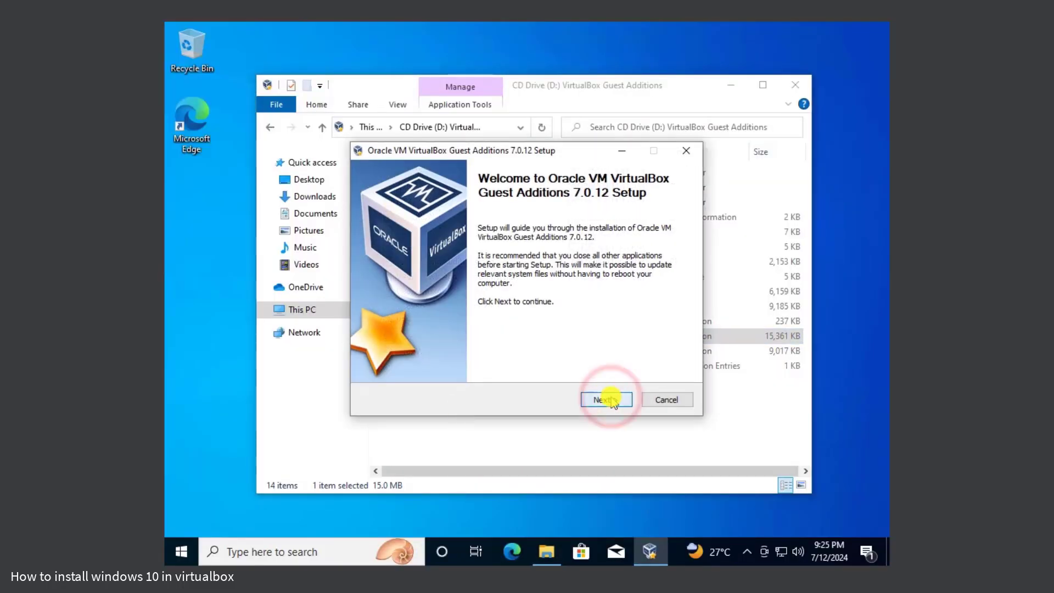
pyautogui.click(610, 400)
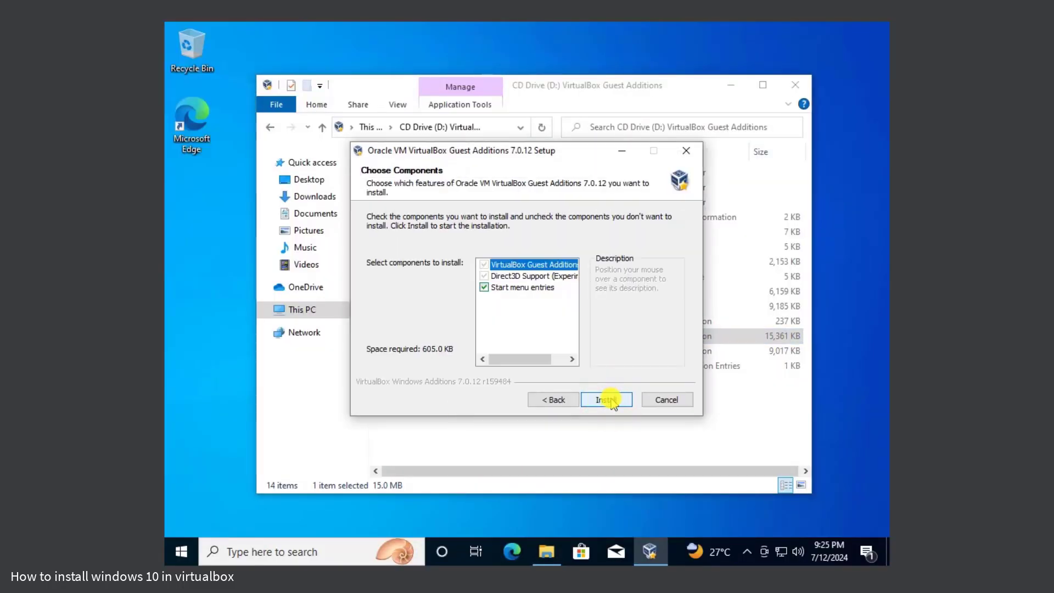
pyautogui.click(607, 400)
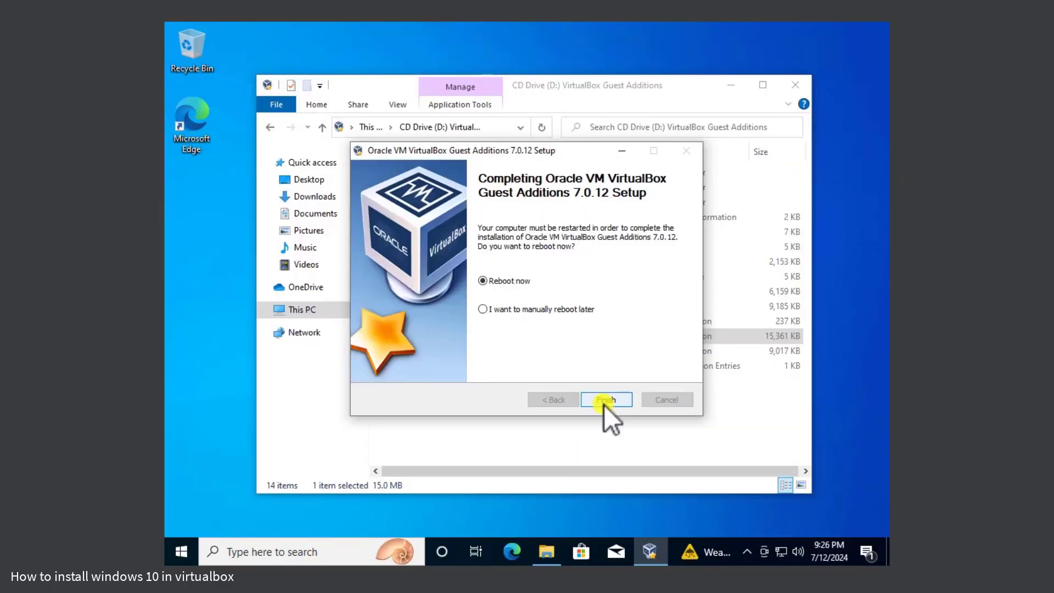
pyautogui.click(604, 402)
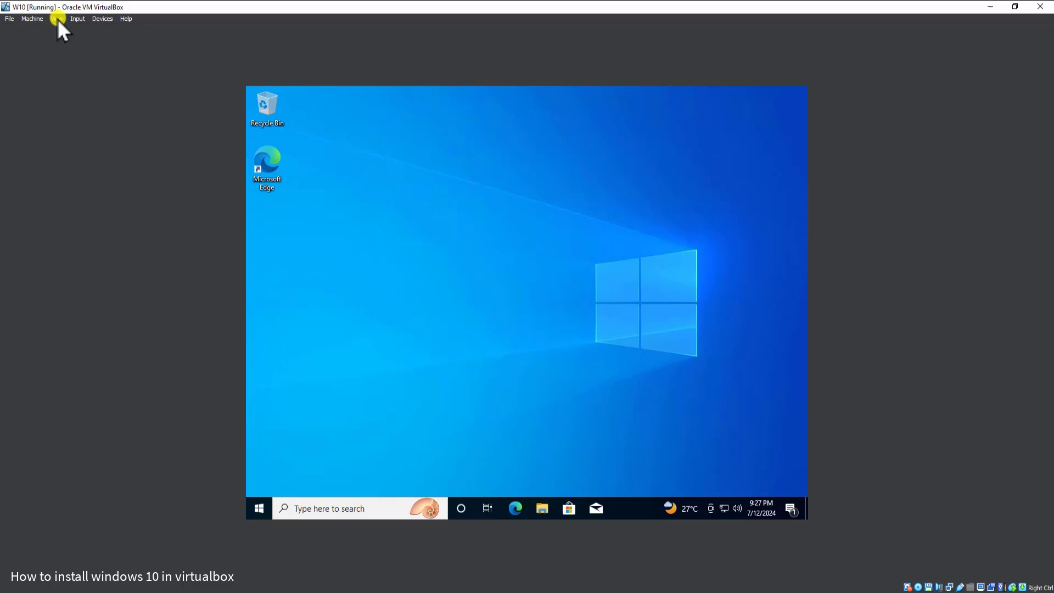
# - Switch the W10 machine's display to Scaled Mode and maximize its window
pyautogui.click(57, 18)
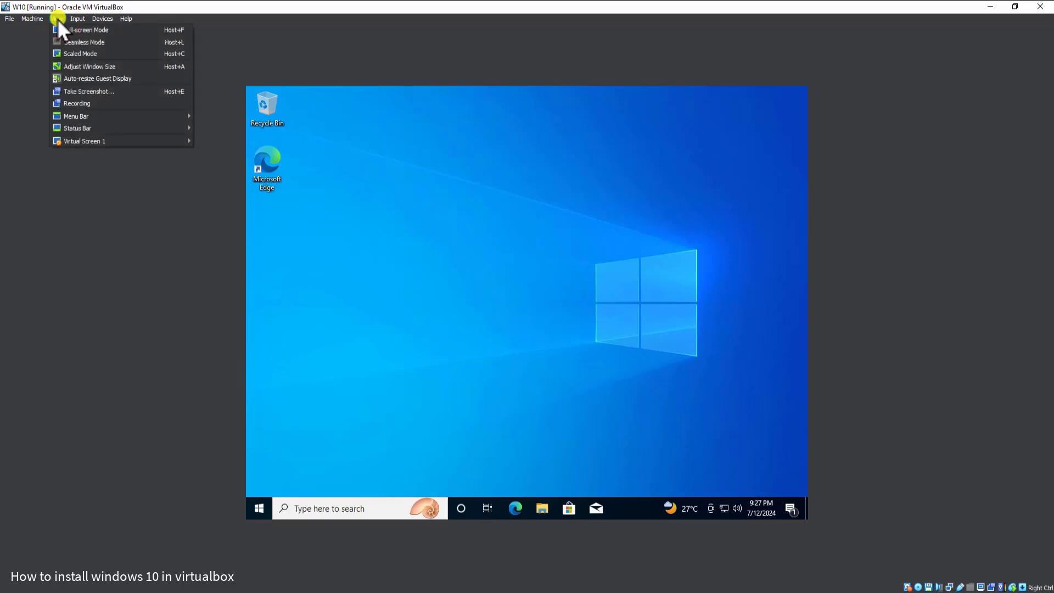
pyautogui.click(64, 54)
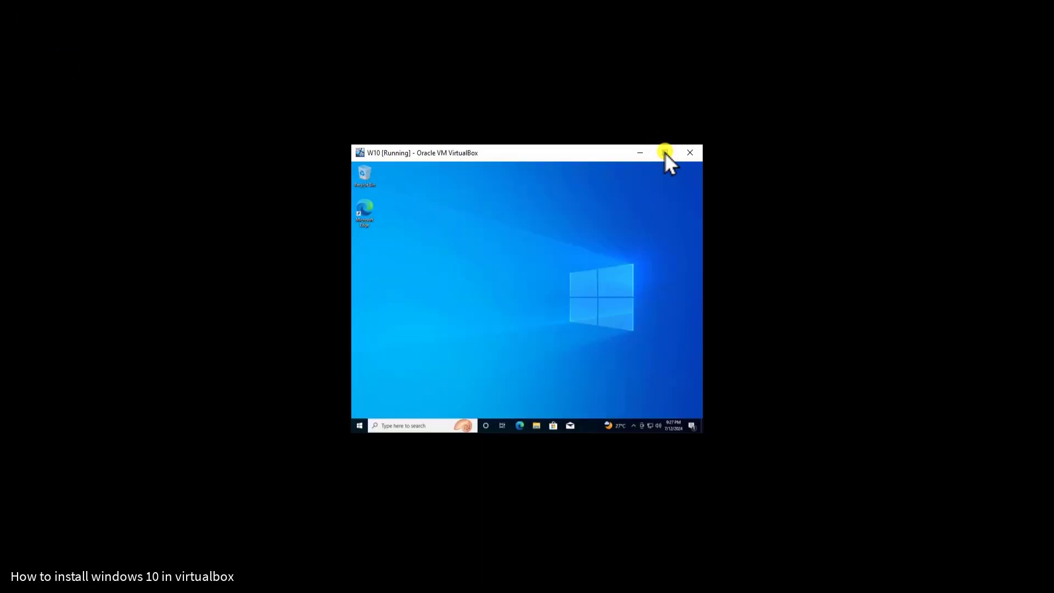
pyautogui.click(665, 152)
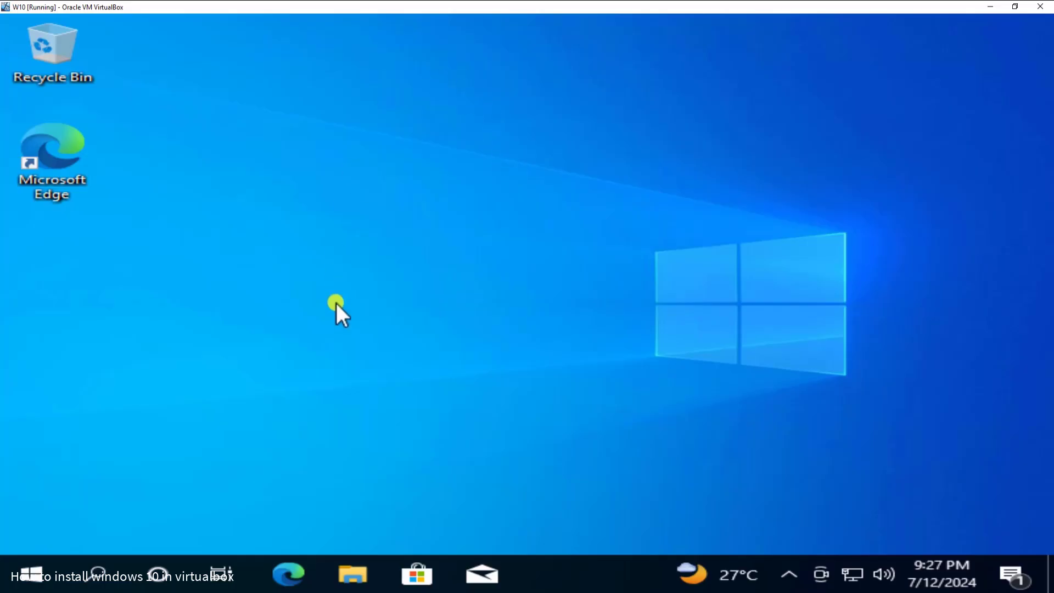